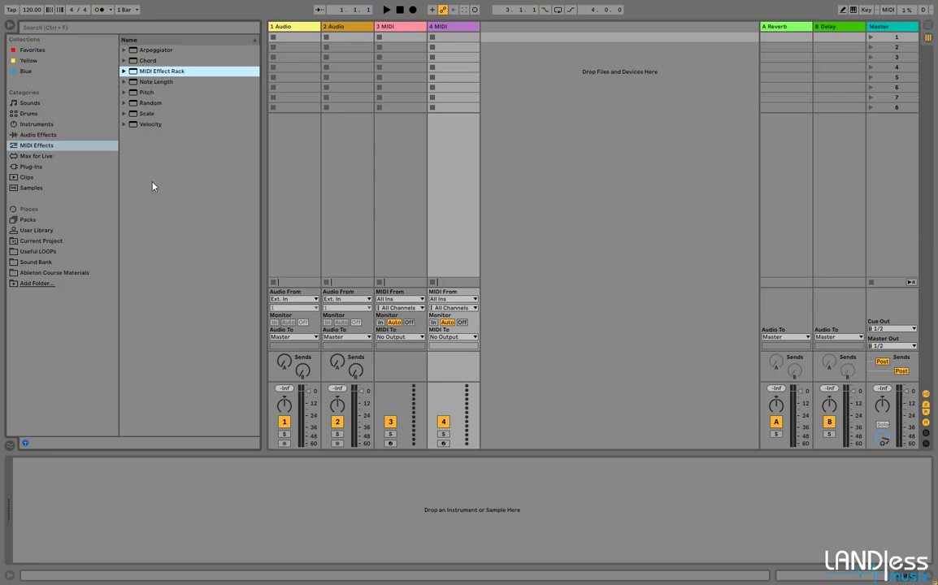
- Look through the device categories and load an empty MIDI Effect Rack onto the 4 MIDI track
left_click(38, 125)
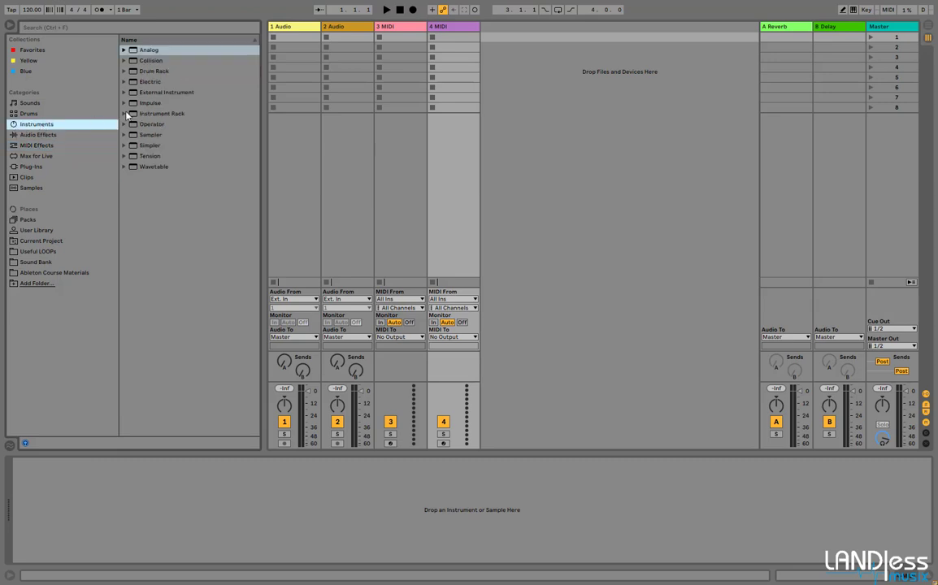
left_click(44, 134)
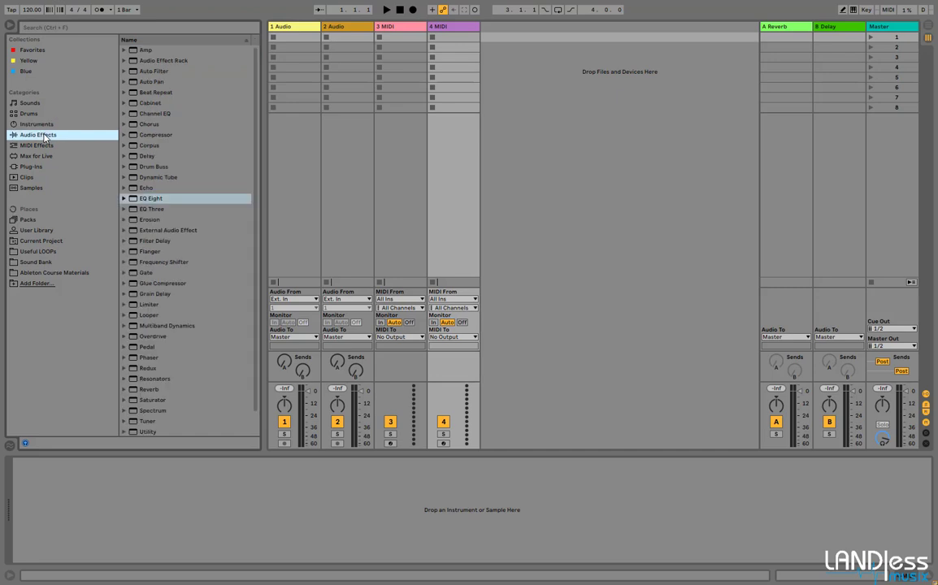
left_click(39, 146)
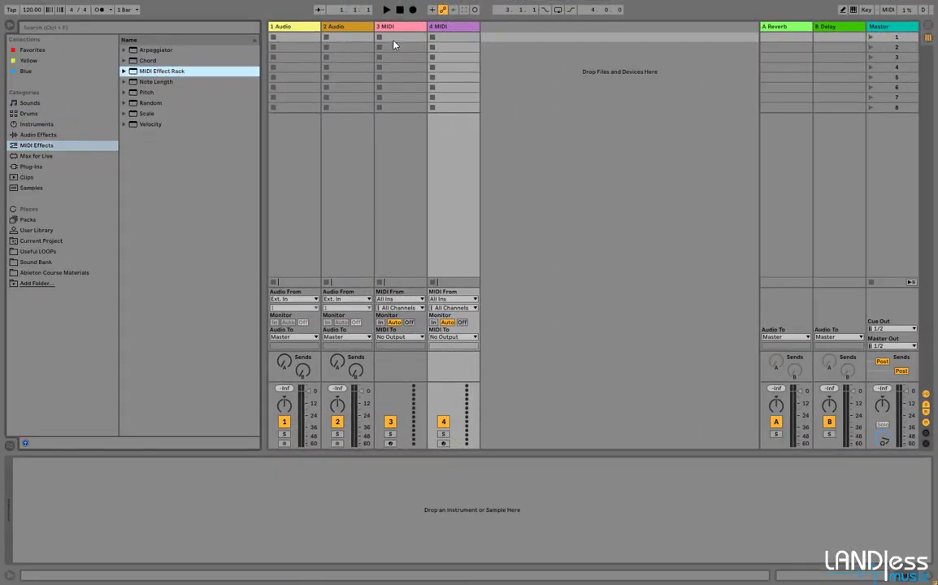
left_click(453, 30)
key("Return")
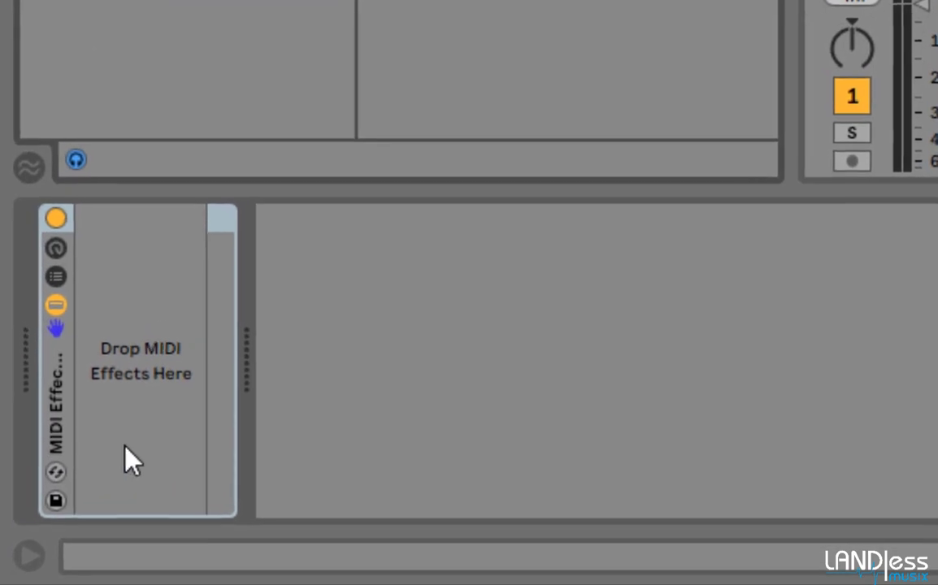
- Show the MIDI Effect Rack's chain list, leaving its macro controls and devices hidden
left_click(56, 247)
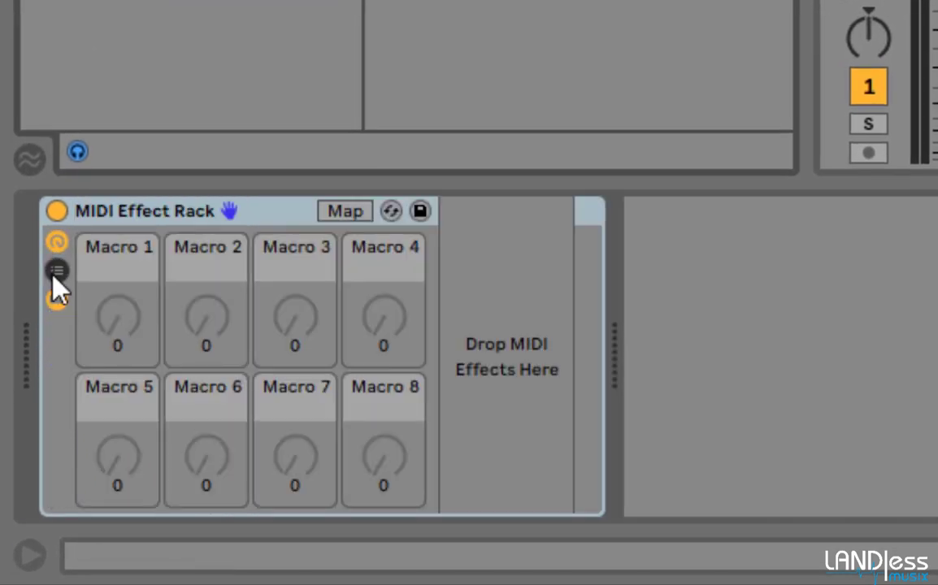
left_click(54, 273)
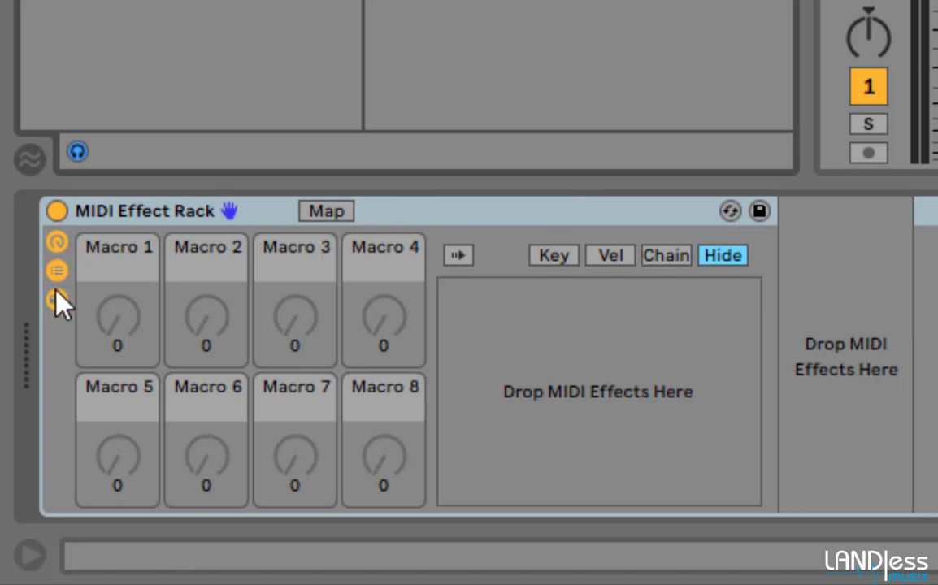
left_click(56, 299)
left_click(56, 299)
left_click(56, 298)
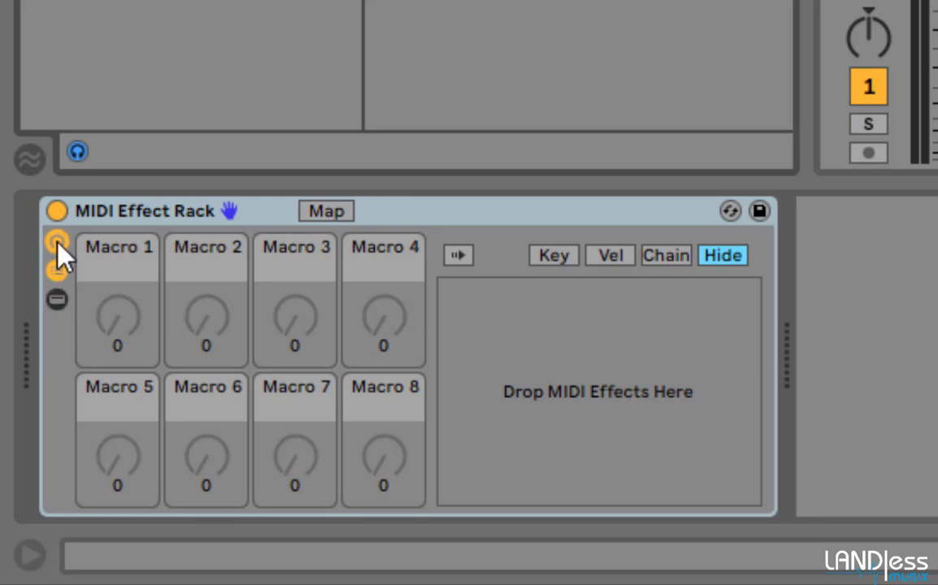
left_click(56, 243)
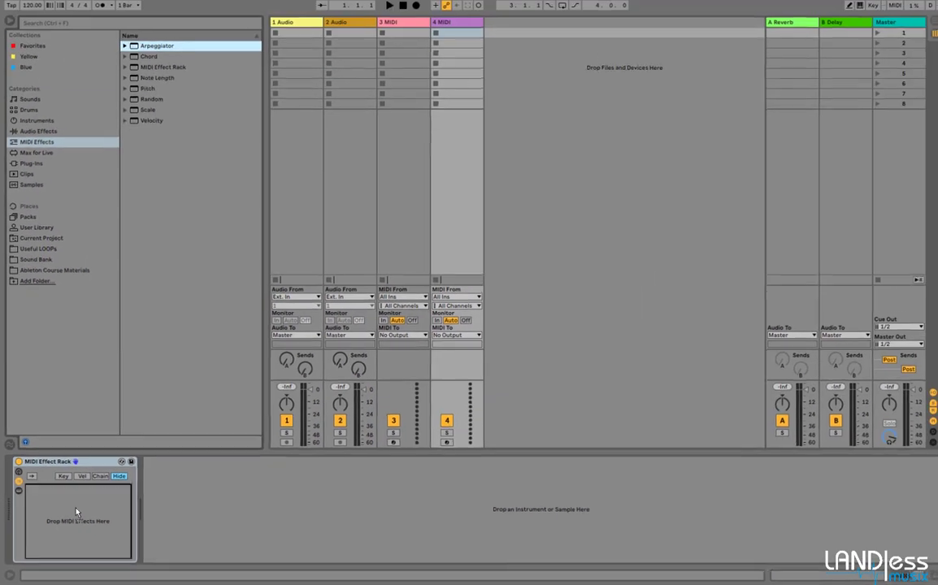
- Add the Arpeggiator and Pitch effects to the rack as two separate chains named Arp and Pitch
left_click_drag(76, 512, 72, 519)
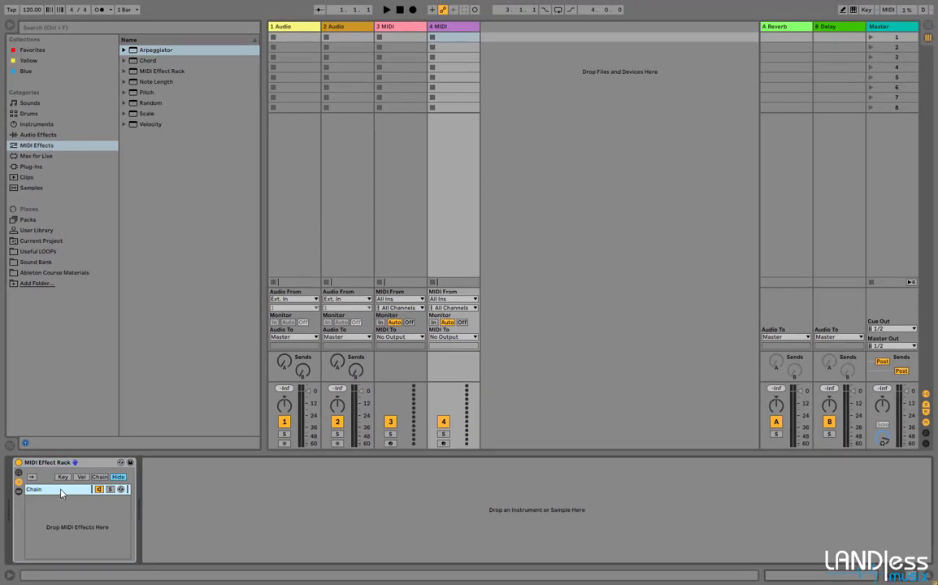
right_click(60, 493)
left_click(79, 394)
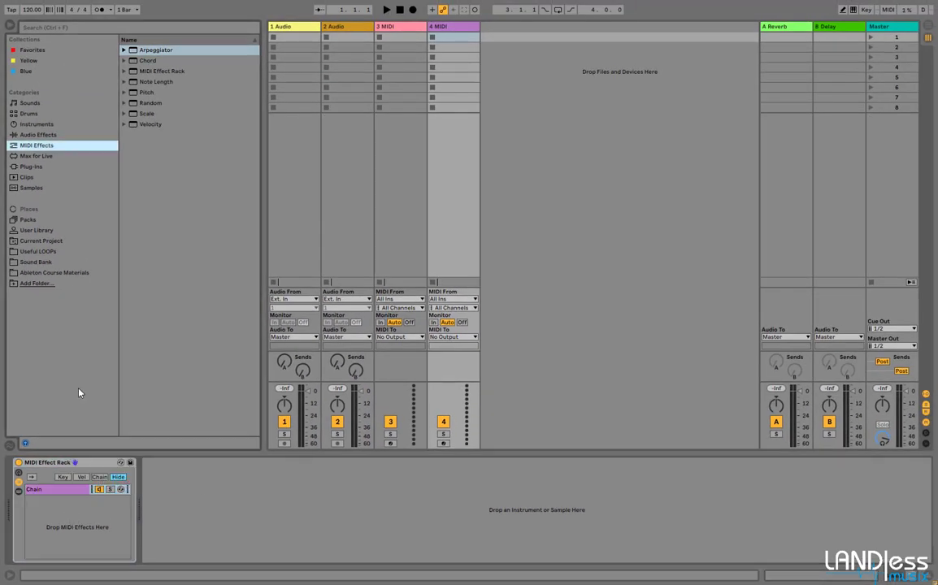
left_click(54, 490)
key("ctrl+r")
type("Arp")
key("Return")
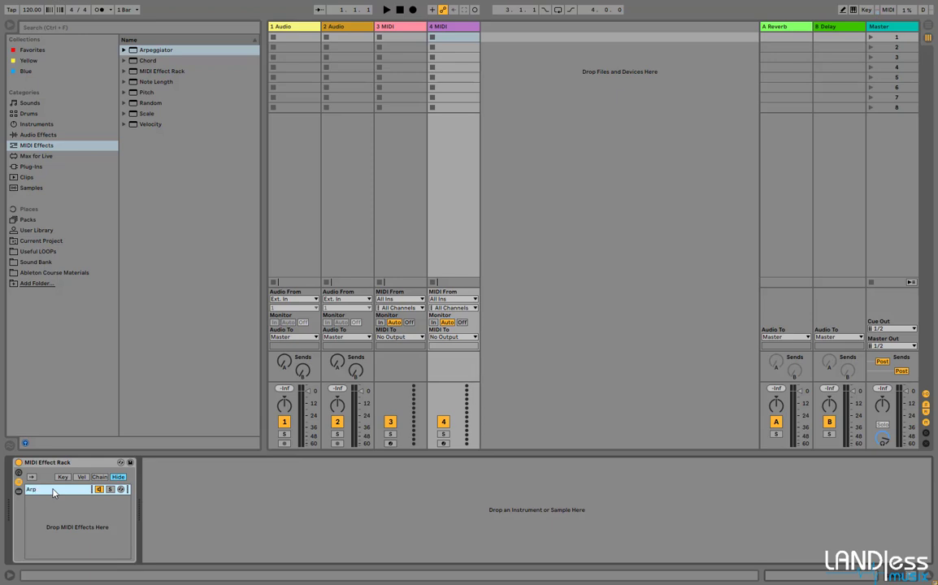
left_click(134, 91)
left_click_drag(61, 487, 54, 508)
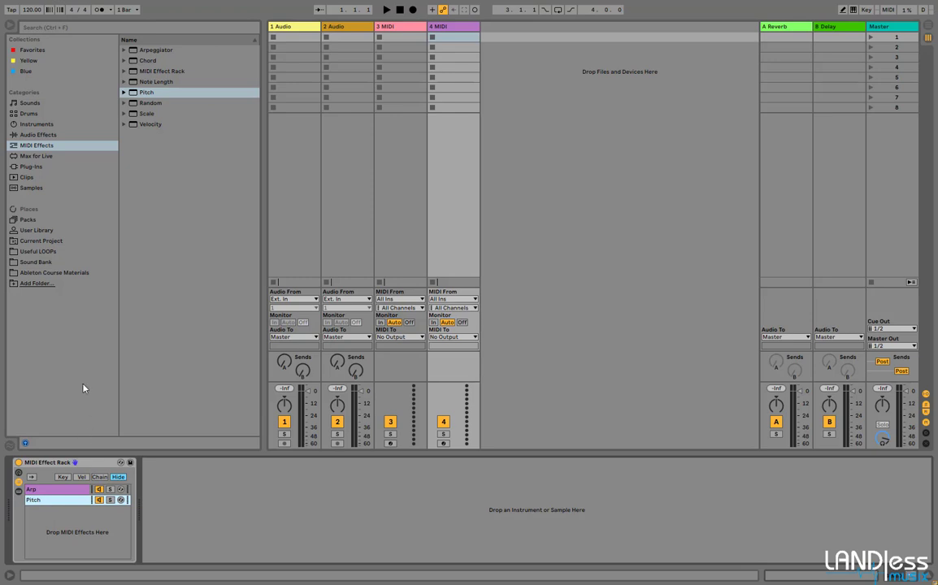
- Load Grand Piano.adg from the Favorites collection after the rack and arm its track for recording
left_click(29, 72)
left_click(39, 49)
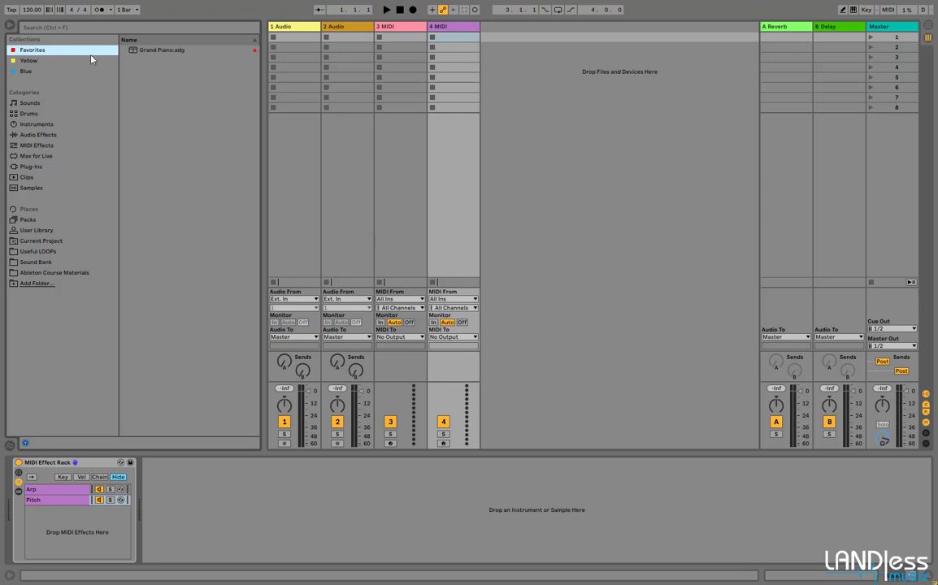
left_click_drag(155, 50, 169, 509)
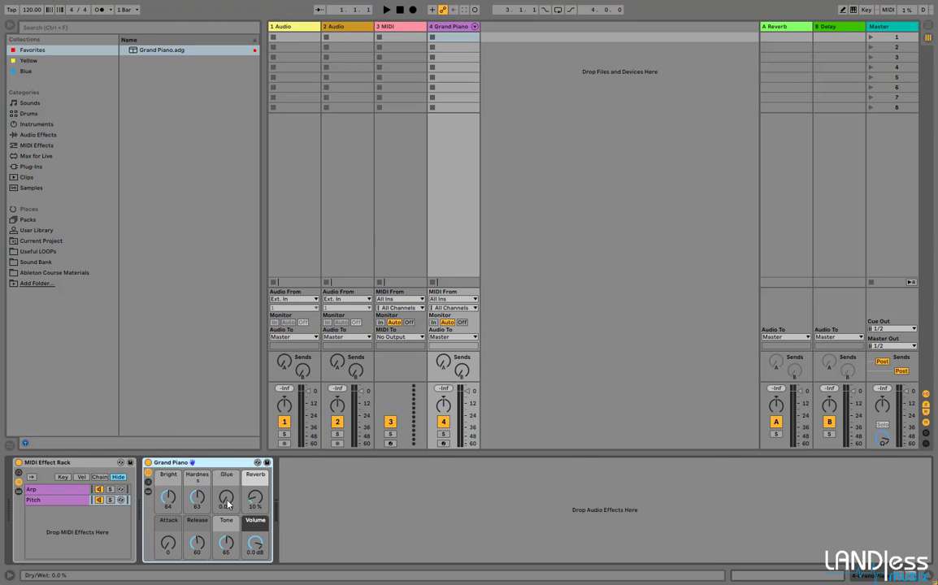
left_click(93, 463)
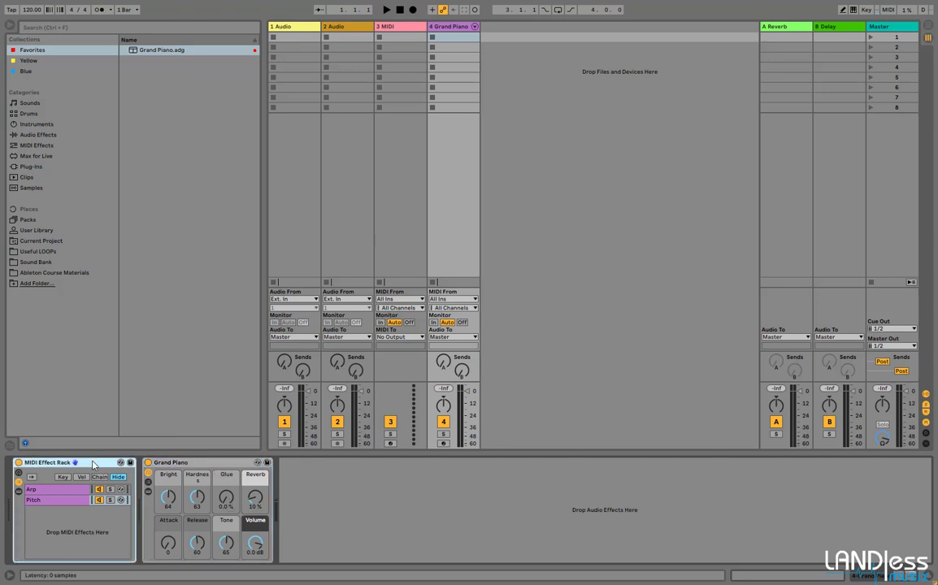
left_click(442, 443)
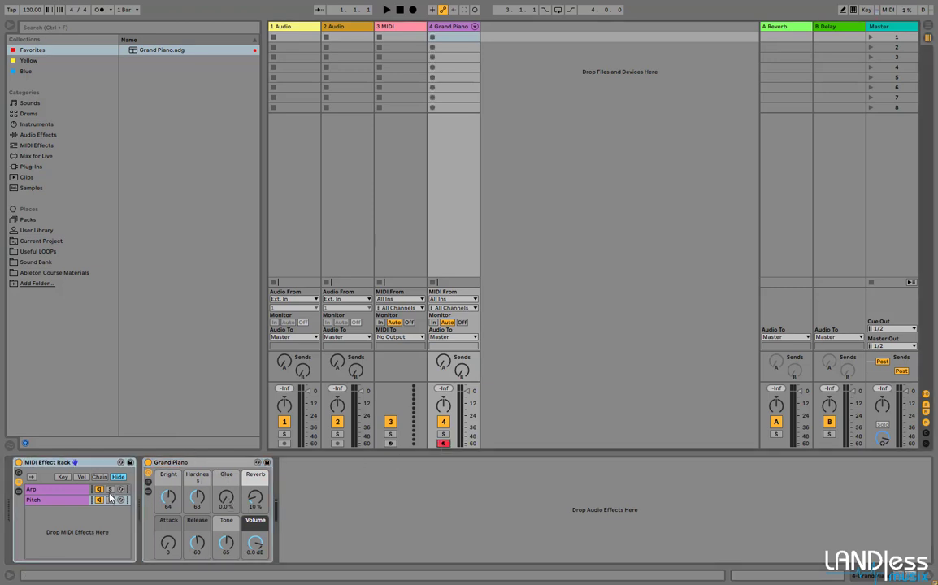
- Solo the Arp chain and make a two-bar C3, E3, G3 chord clip, extending its notes with Legato
left_click(58, 490)
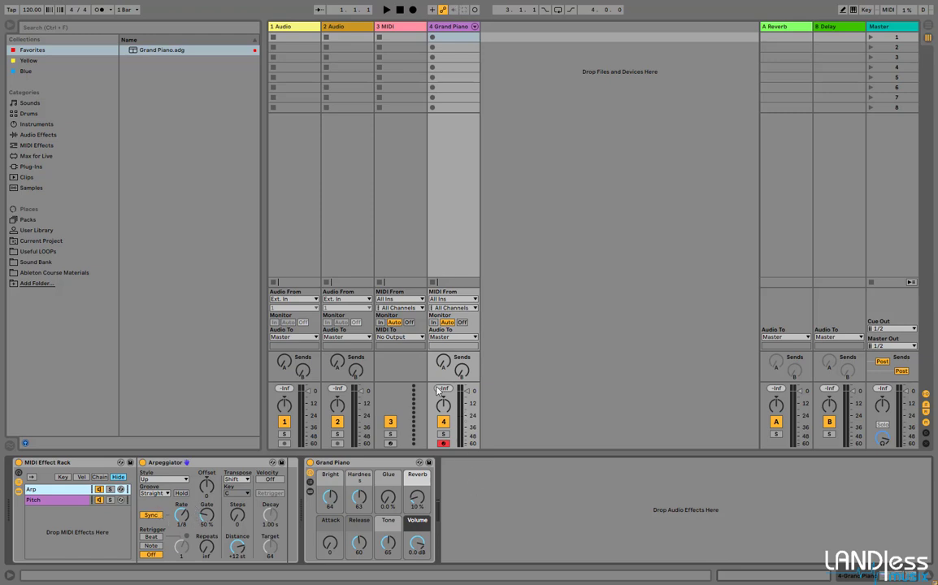
left_click(111, 490)
double_click(449, 37)
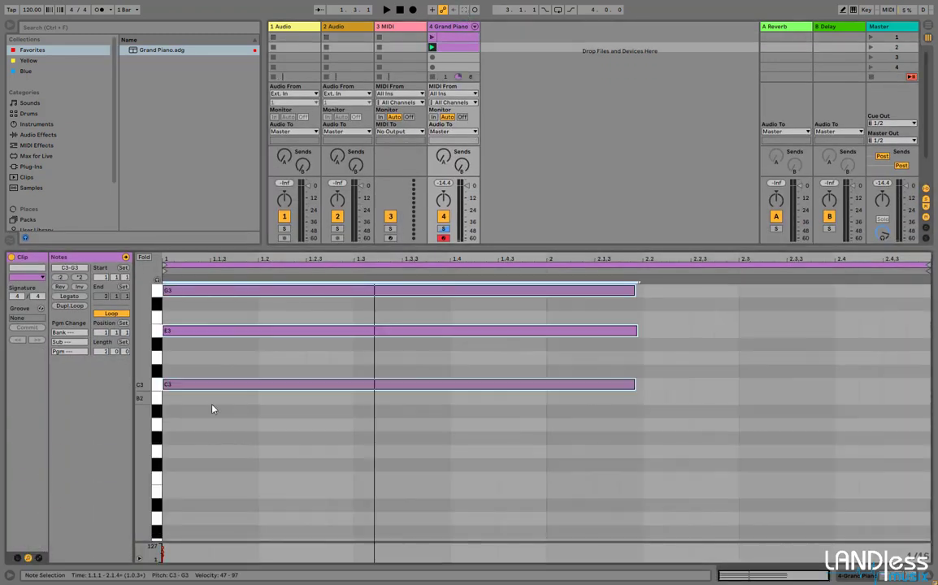
left_click(68, 297)
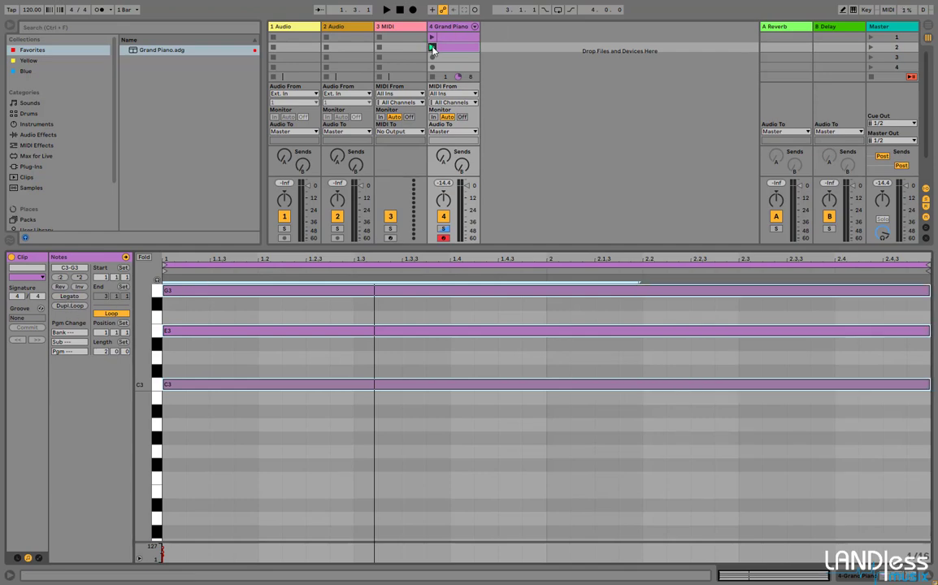
- Play the second clip on the Grand Piano track to hear the arpeggiated chord, and stop playback
left_click(431, 47)
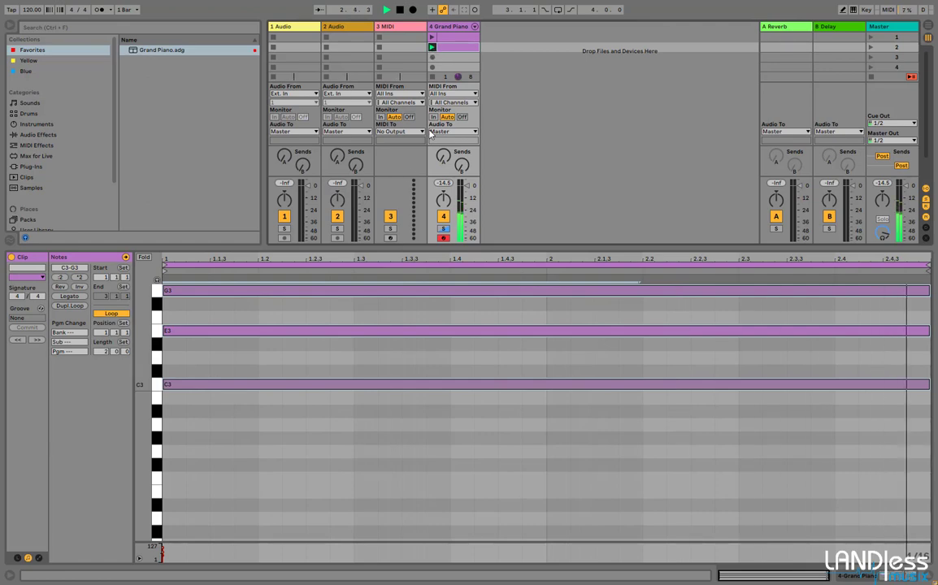
key("space")
left_click(382, 255)
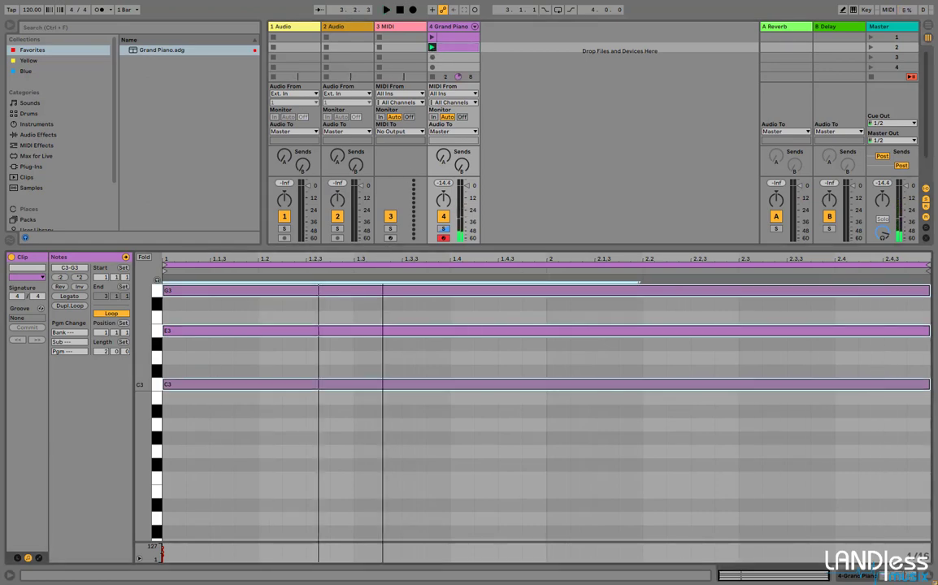
- Set the Pitch chain's transposition to -12 st and solo that chain in place of Arp
key("shift+Tab")
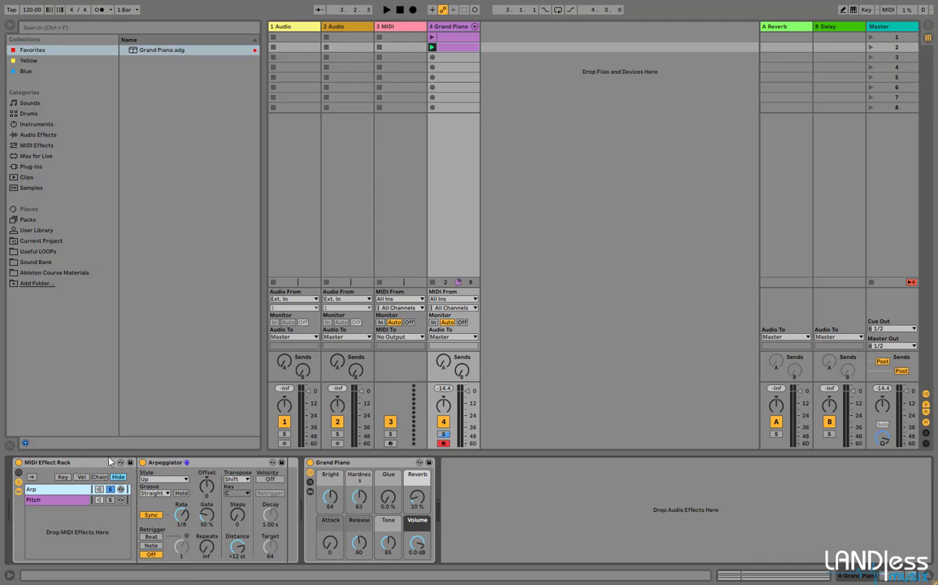
left_click(86, 504)
left_click(159, 494)
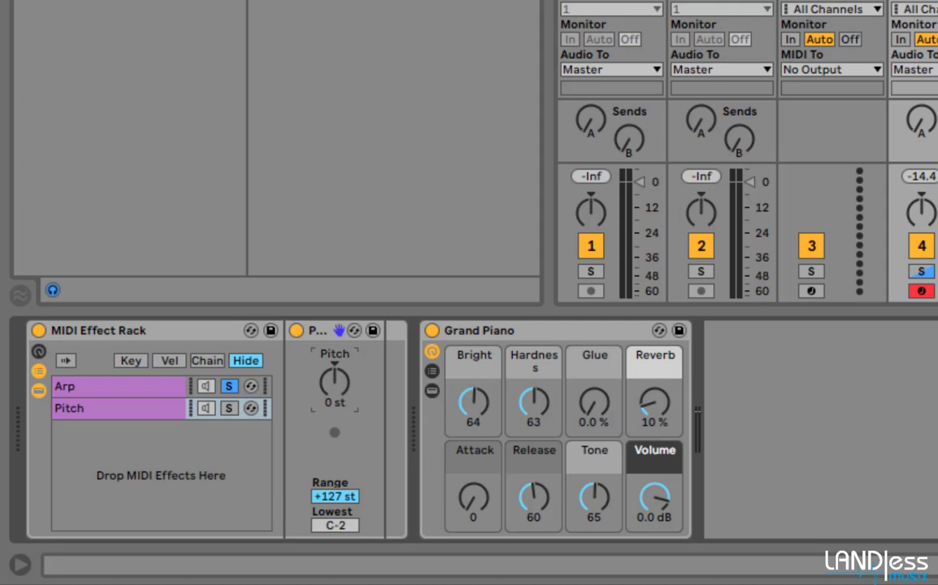
type("-12")
key("Return")
left_click(228, 408)
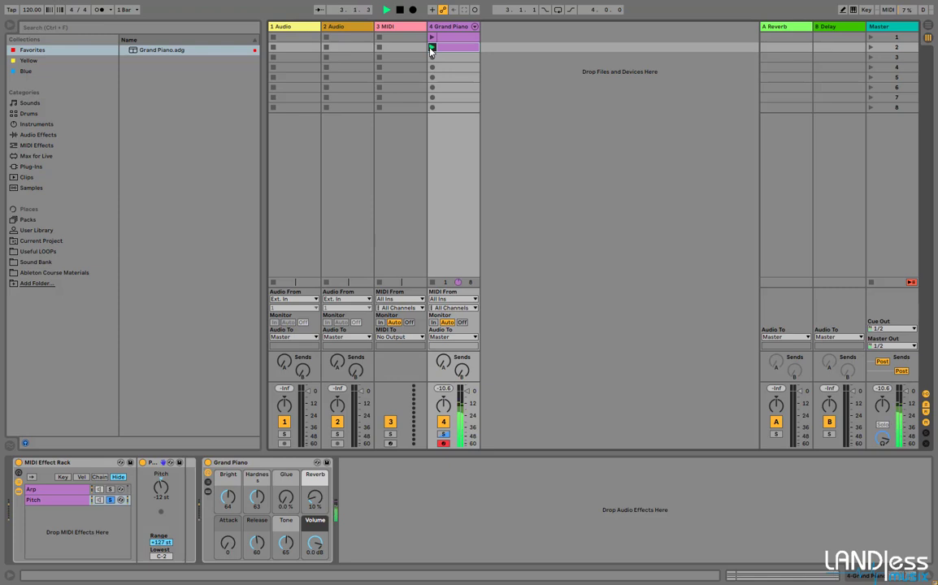
- Shorten the C3, E3 and G3 notes in the second clip to one bar and duplicate them into bar 2
double_click(438, 51)
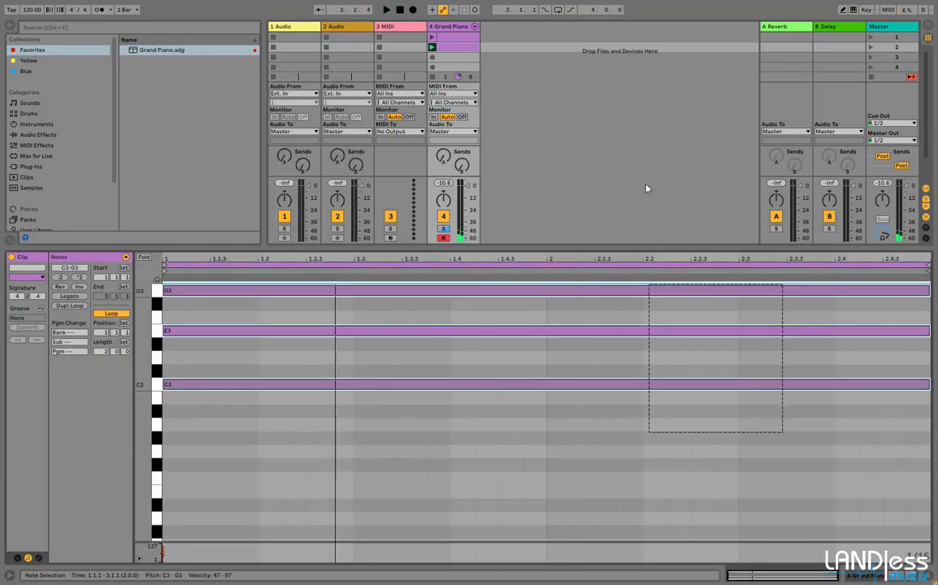
left_click_drag(904, 378, 553, 372)
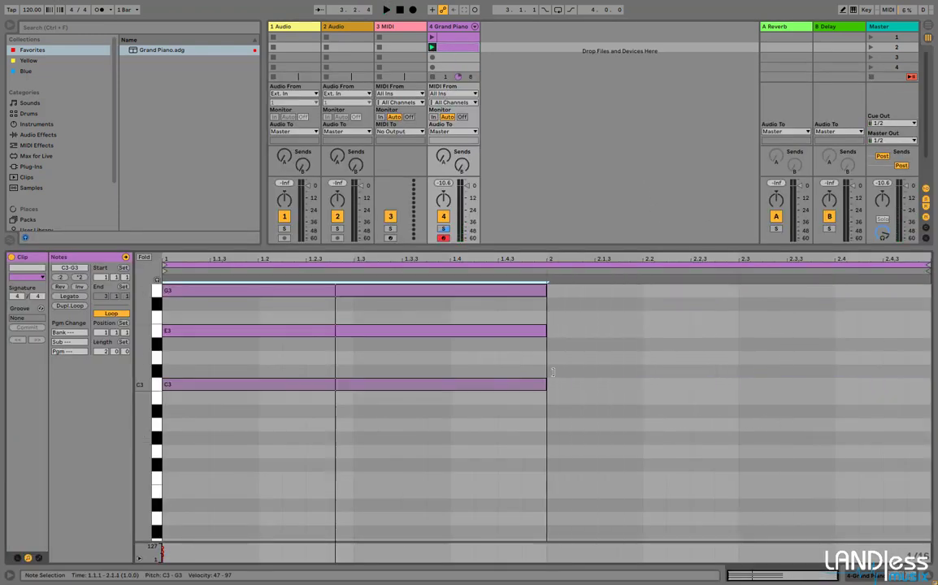
left_click_drag(205, 429, 421, 273)
key("ctrl+d")
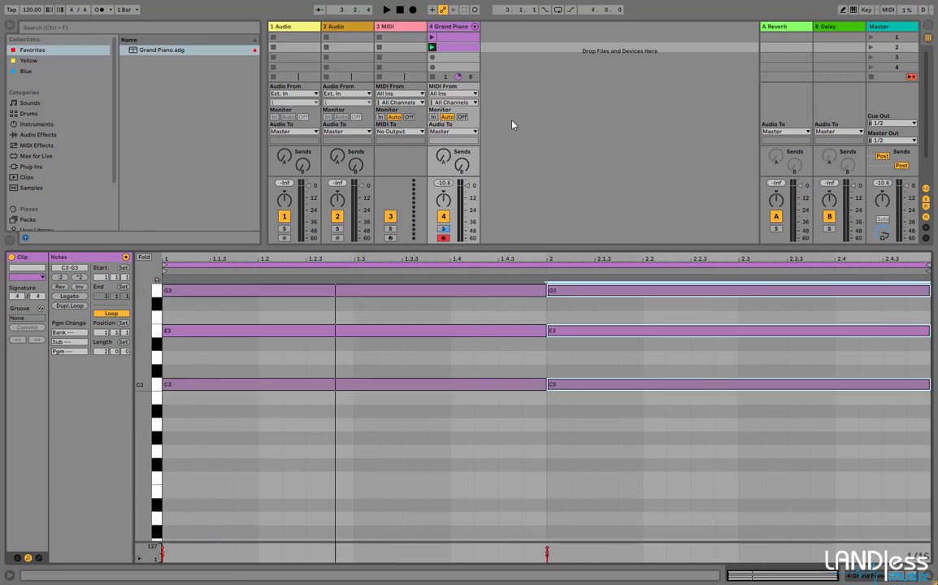
- Unsolo the Pitch chain and play the second clip with the metronome turned on
key("shift+Tab")
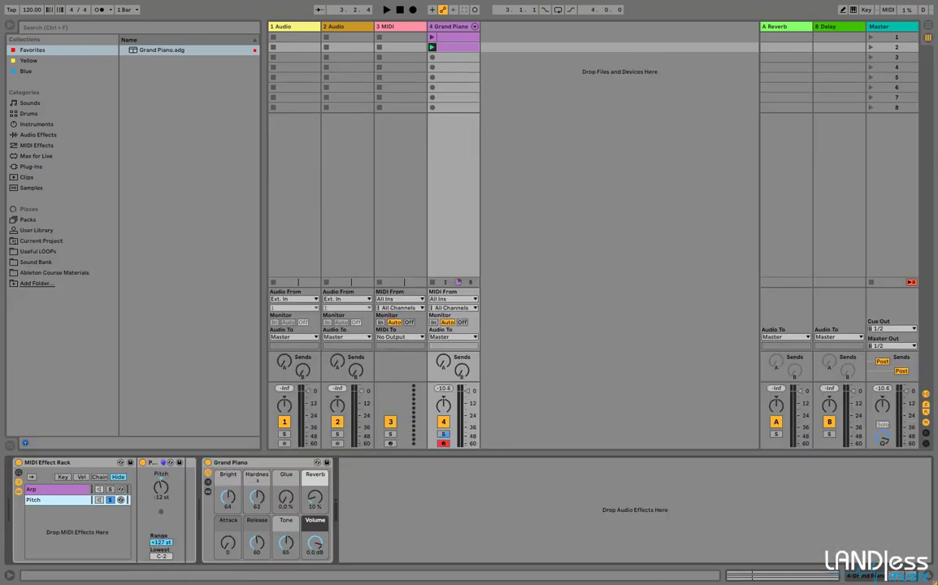
left_click(110, 500)
left_click(98, 10)
left_click(432, 47)
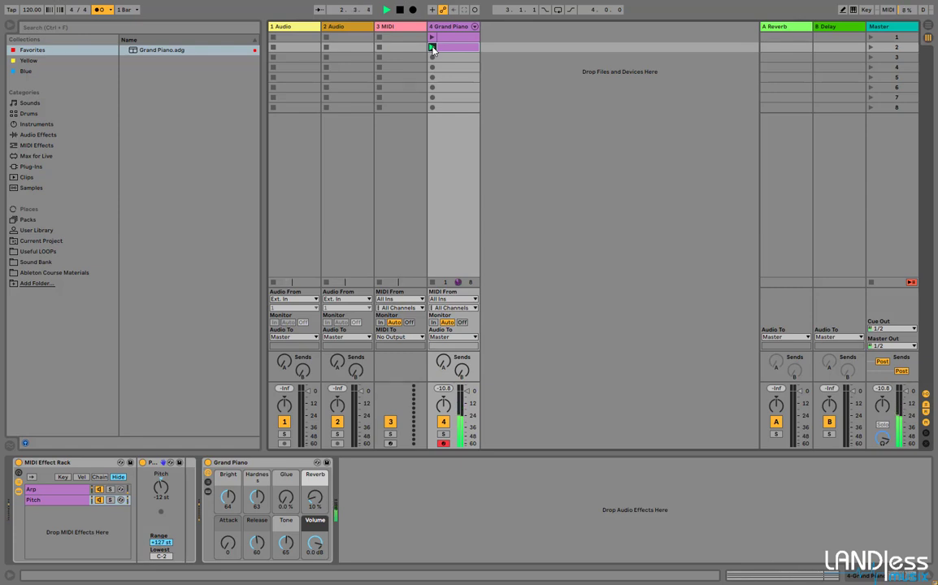
- Set the Pitch device to -24 st and play the second clip again
left_click(162, 489)
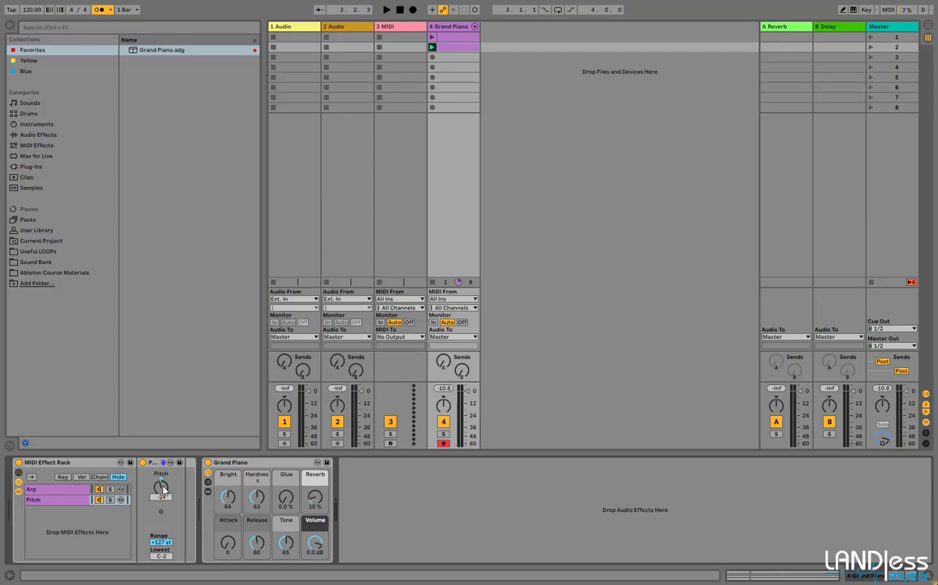
left_click(432, 47)
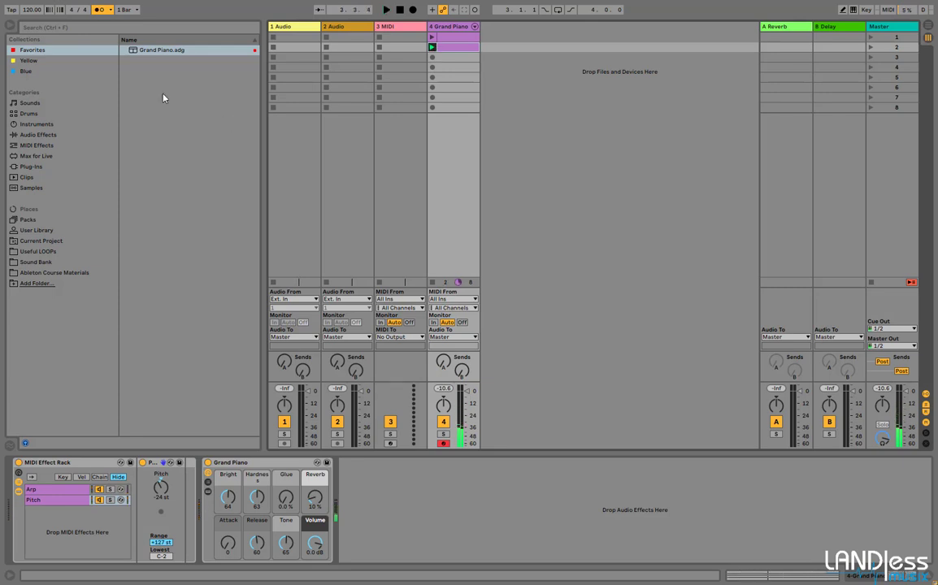
- Add the Chord MIDI effect as a third chain in the rack and set its Shift 1 to +12 st
left_click(32, 145)
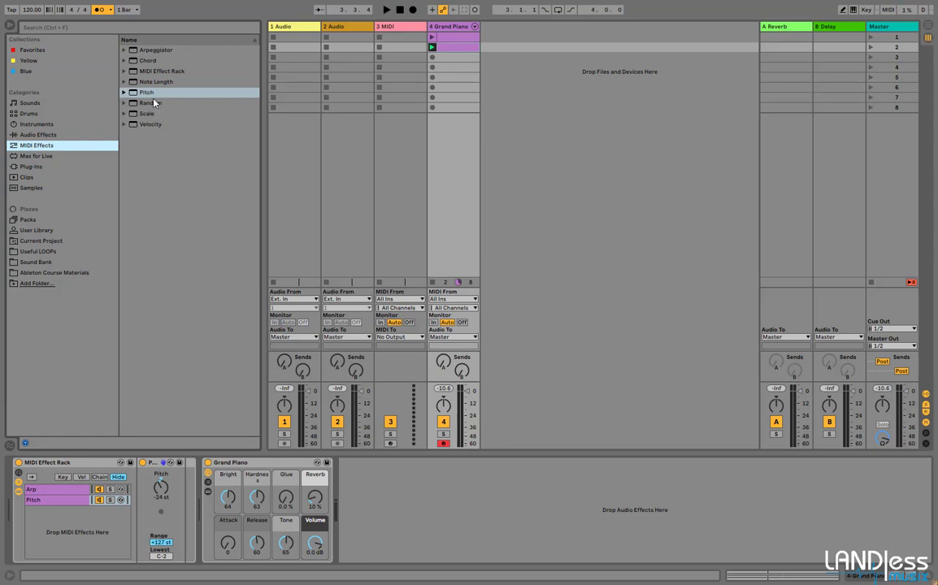
left_click_drag(148, 60, 70, 523)
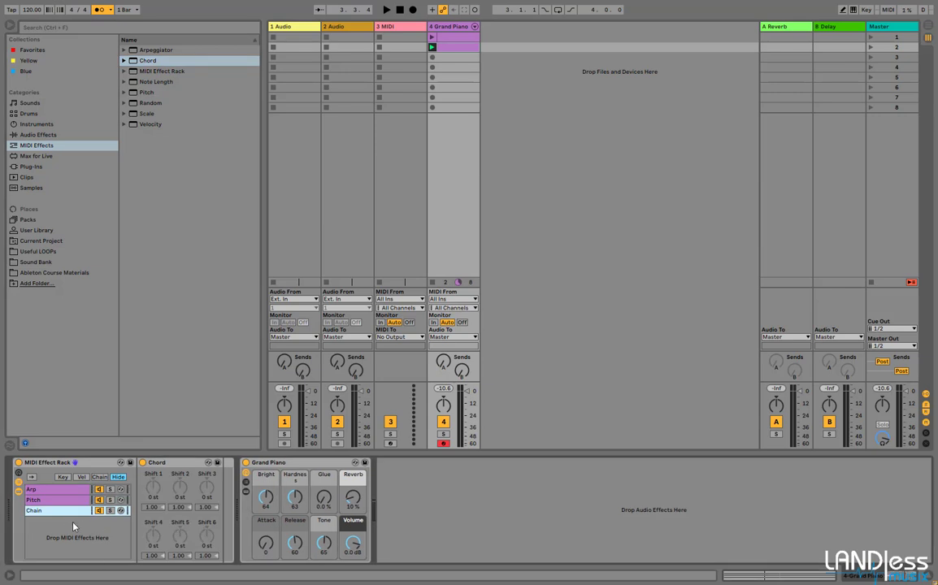
left_click(150, 490)
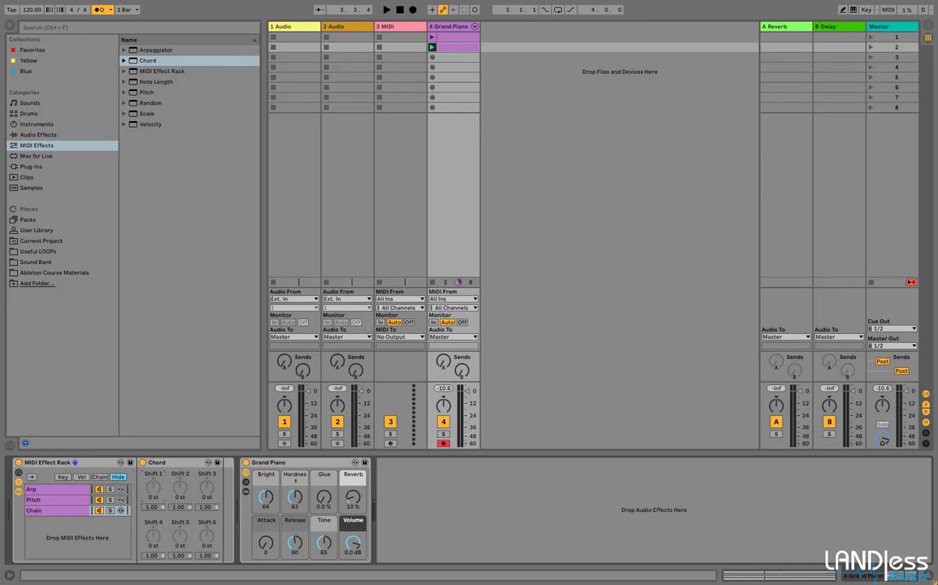
left_click_drag(153, 488, 153, 455)
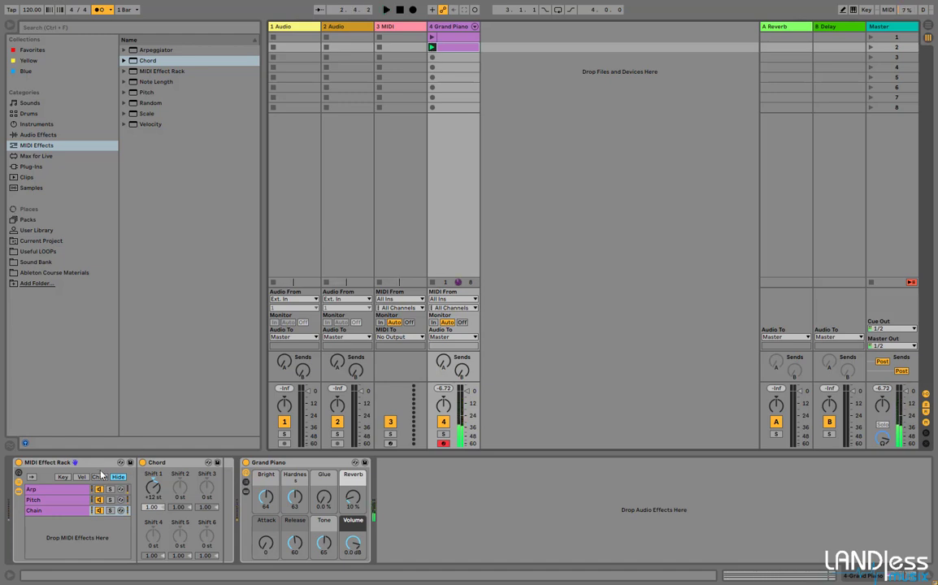
- Review the devices in the rack's Arp, Pitch and Chord chains one after another
left_click(52, 490)
left_click(52, 501)
left_click(51, 513)
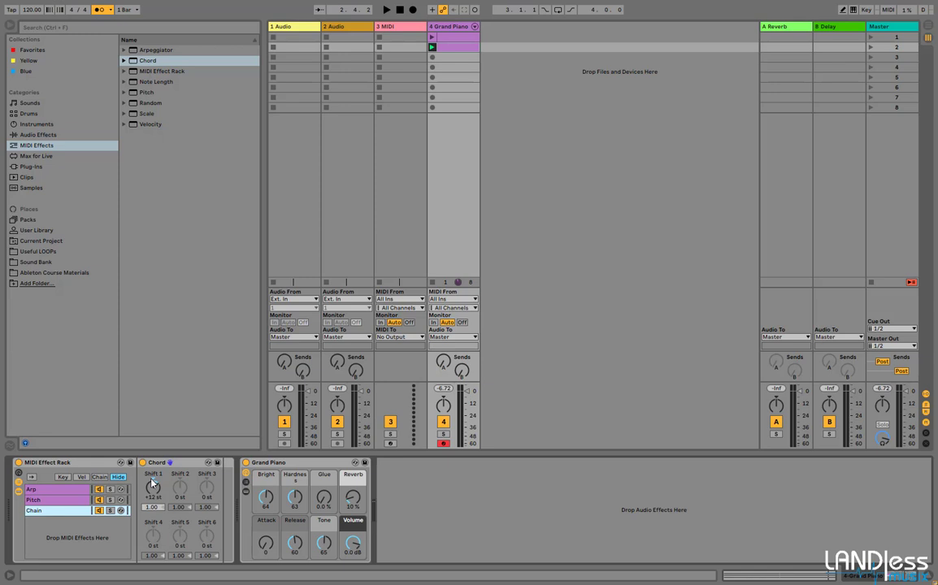
- Place the second Grand Piano clip in the Arrangement at bar 21 on its own track and return playback to the Arrangement
right_click(507, 26)
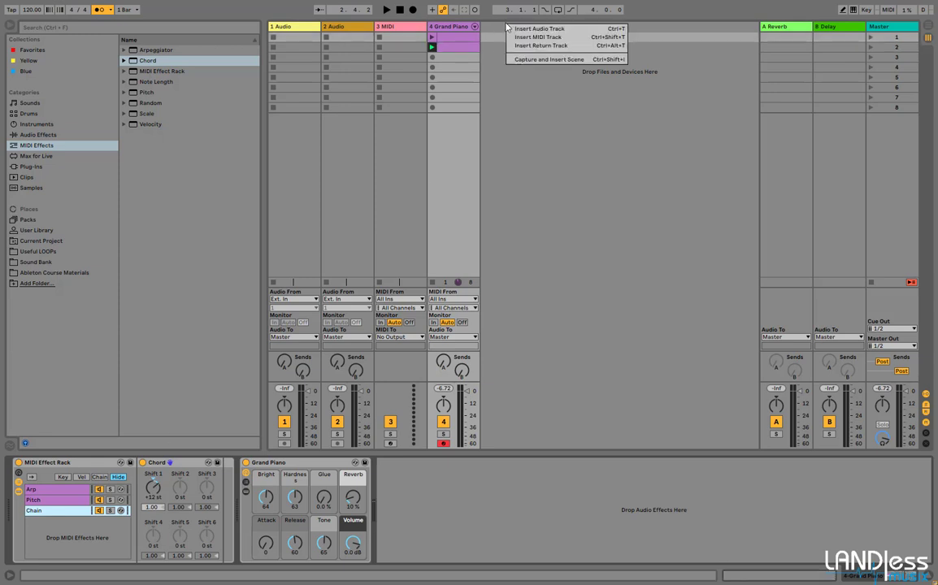
left_click(459, 50)
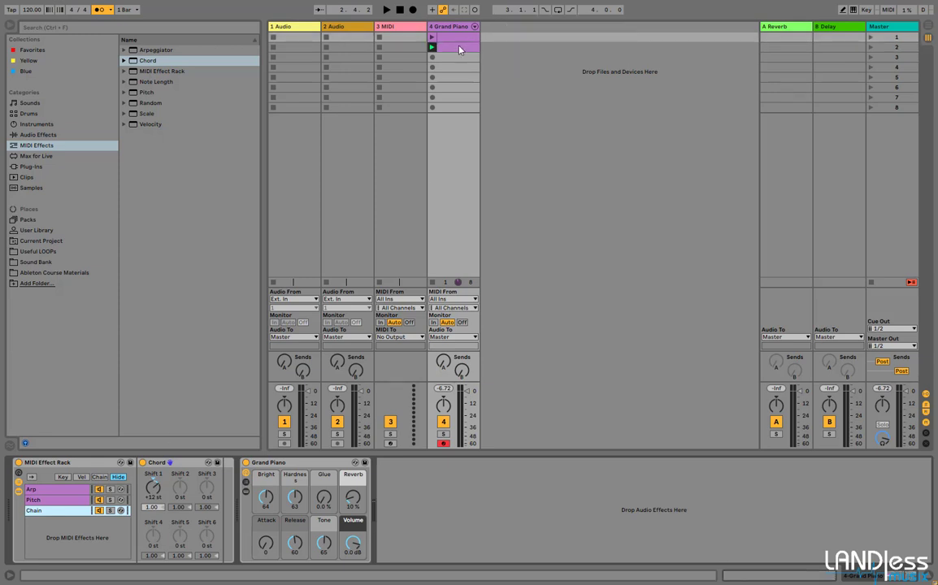
key("Tab")
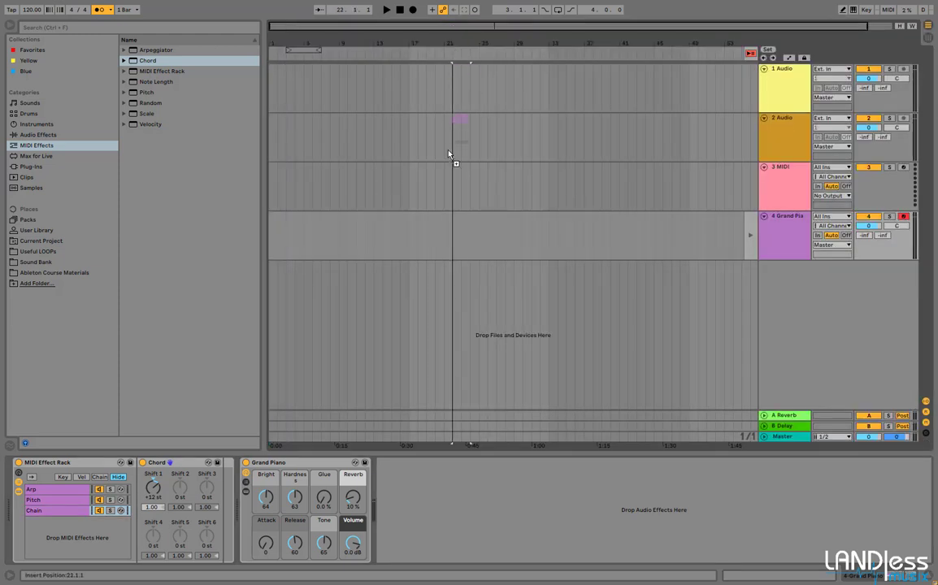
left_click_drag(448, 154, 446, 236)
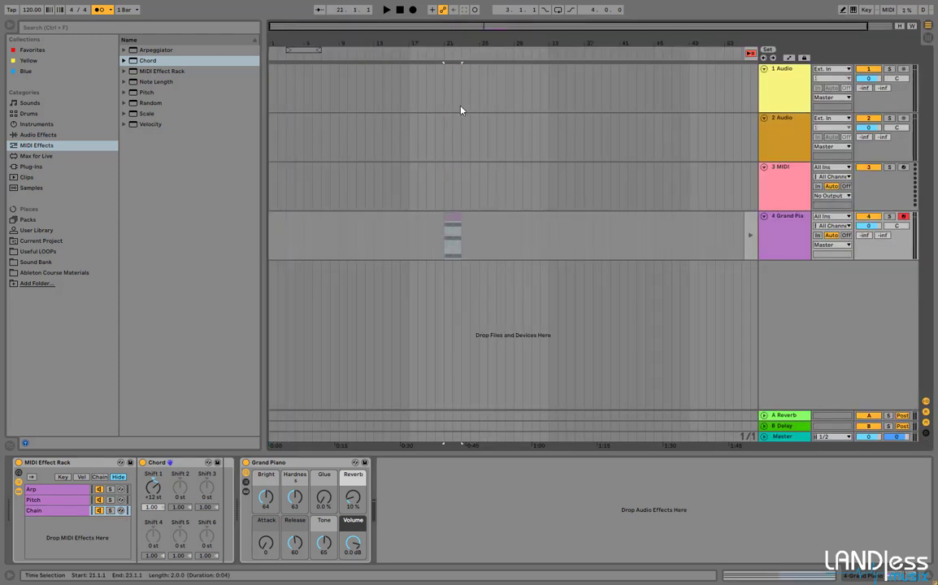
left_click(750, 54)
left_click_drag(451, 44, 453, 121)
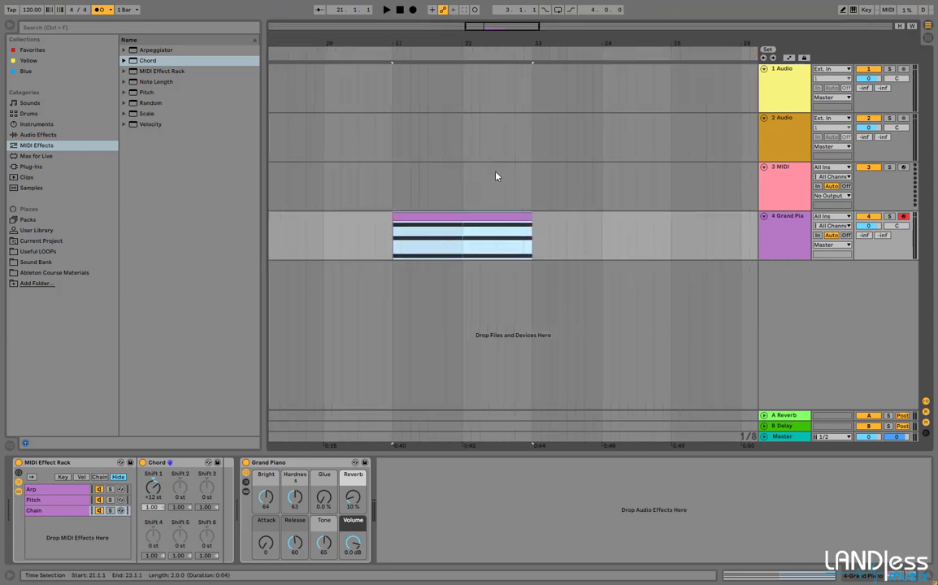
- Set the 3 MIDI track's input to the Grand Piano track with Post FX and arm it for recording
left_click(772, 183)
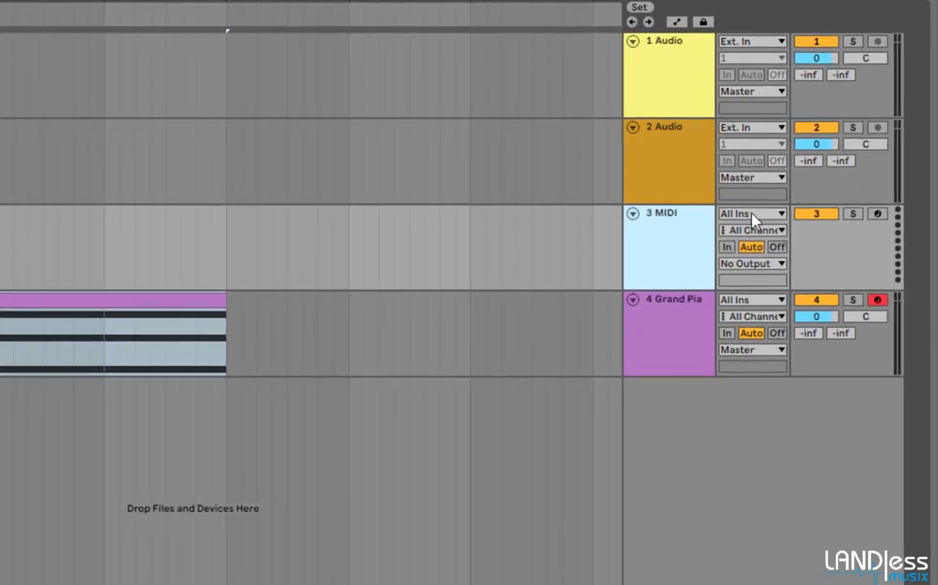
left_click(754, 214)
left_click(746, 303)
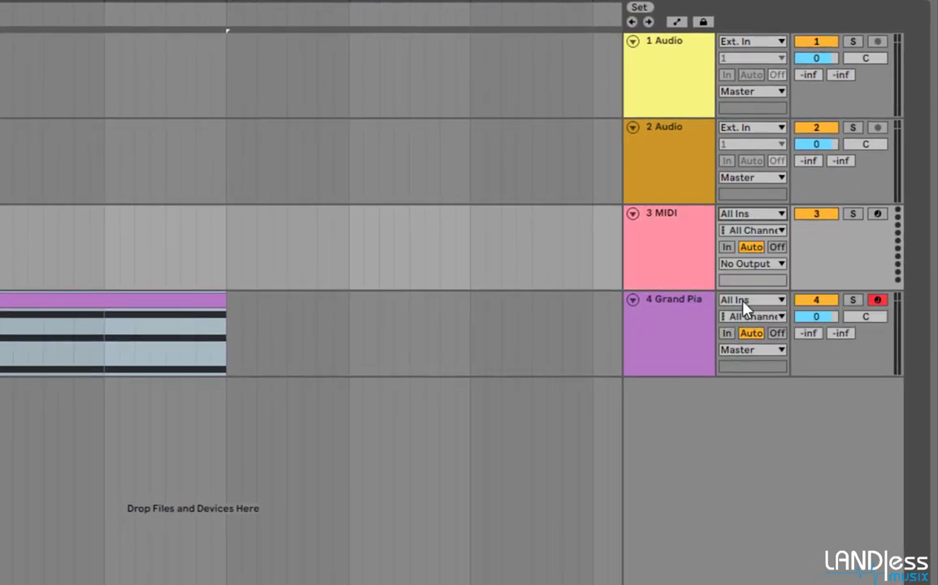
left_click(877, 213)
- Record the rack's MIDI output onto the 3 MIDI track from bar 21 to bar 23
left_click(50, 236)
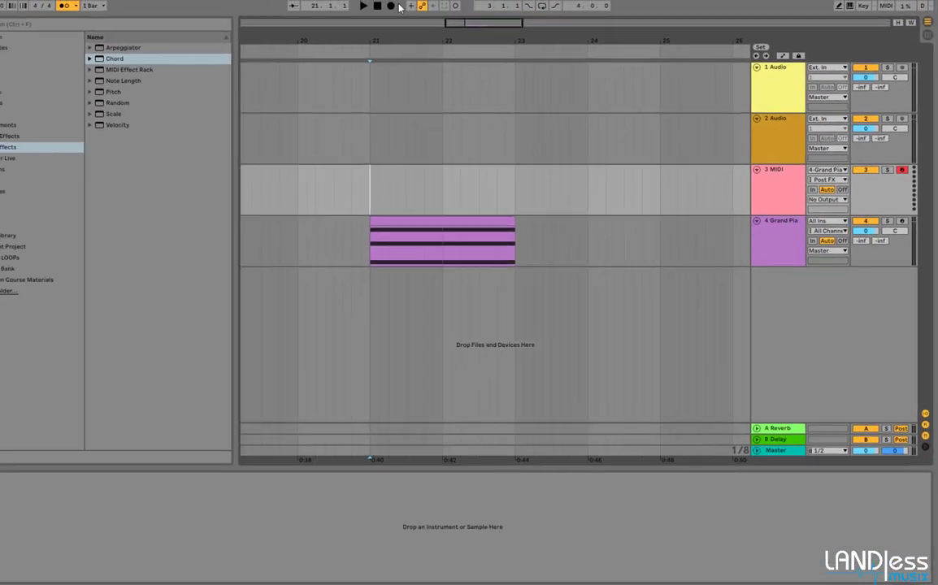
left_click(412, 10)
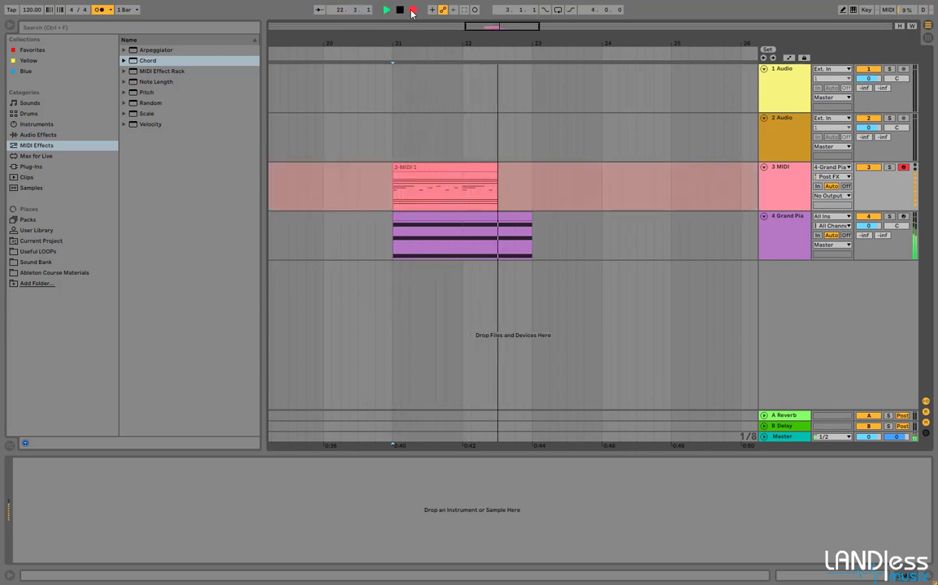
key("space")
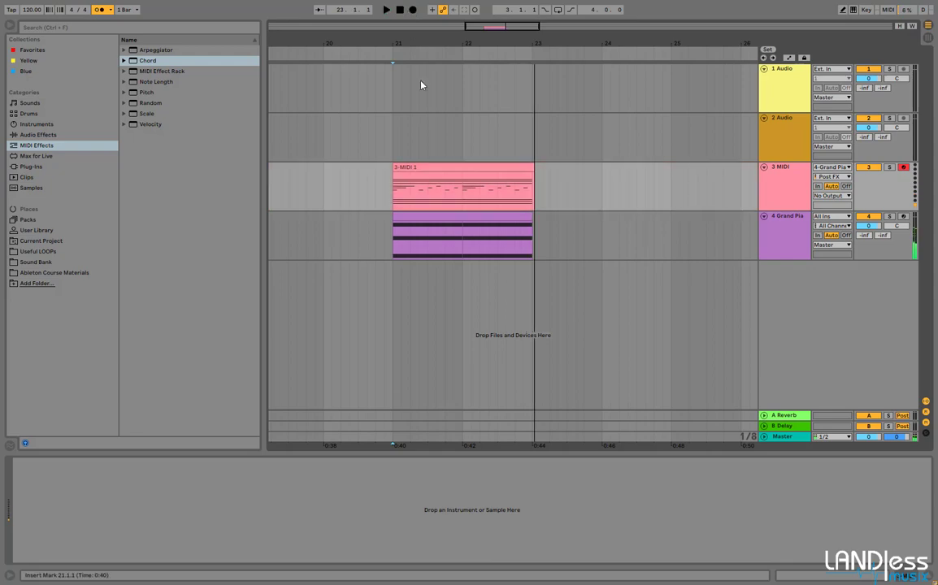
- Open the recorded clip on the 3 MIDI track in an enlarged note editor and examine its full note range
double_click(445, 167)
left_click_drag(437, 246, 435, 10)
left_click_drag(143, 285, 177, 198)
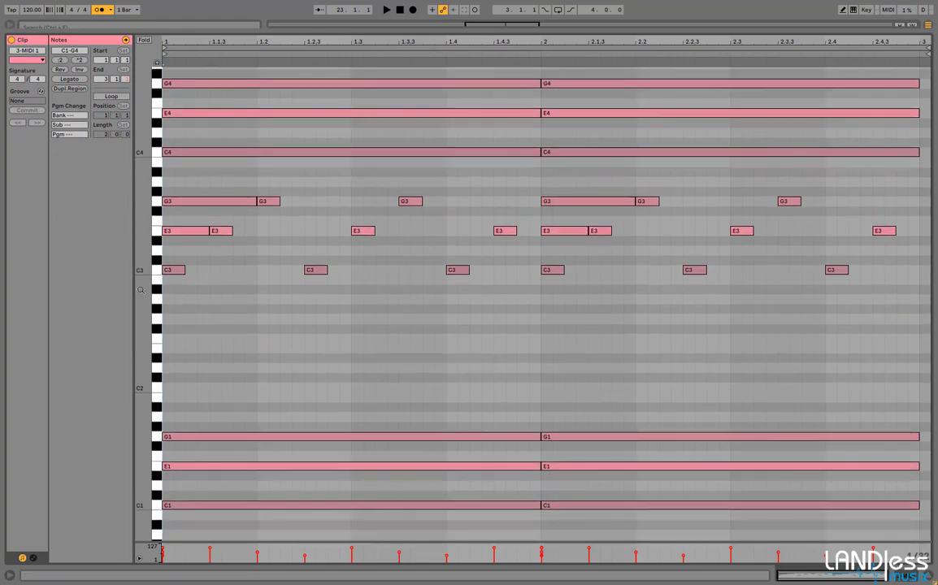